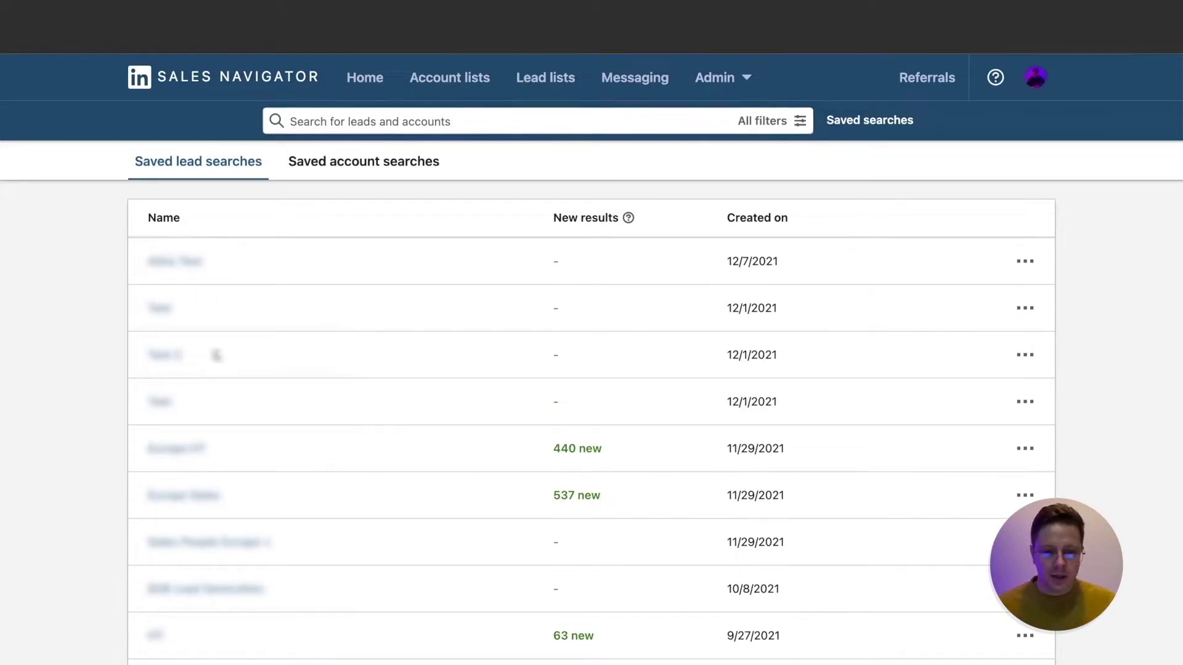
- Open a saved lead search and add Greater Boston and Greater Chicago Area alongside India
{"action": "left_click", "coordinate": [188, 265]}
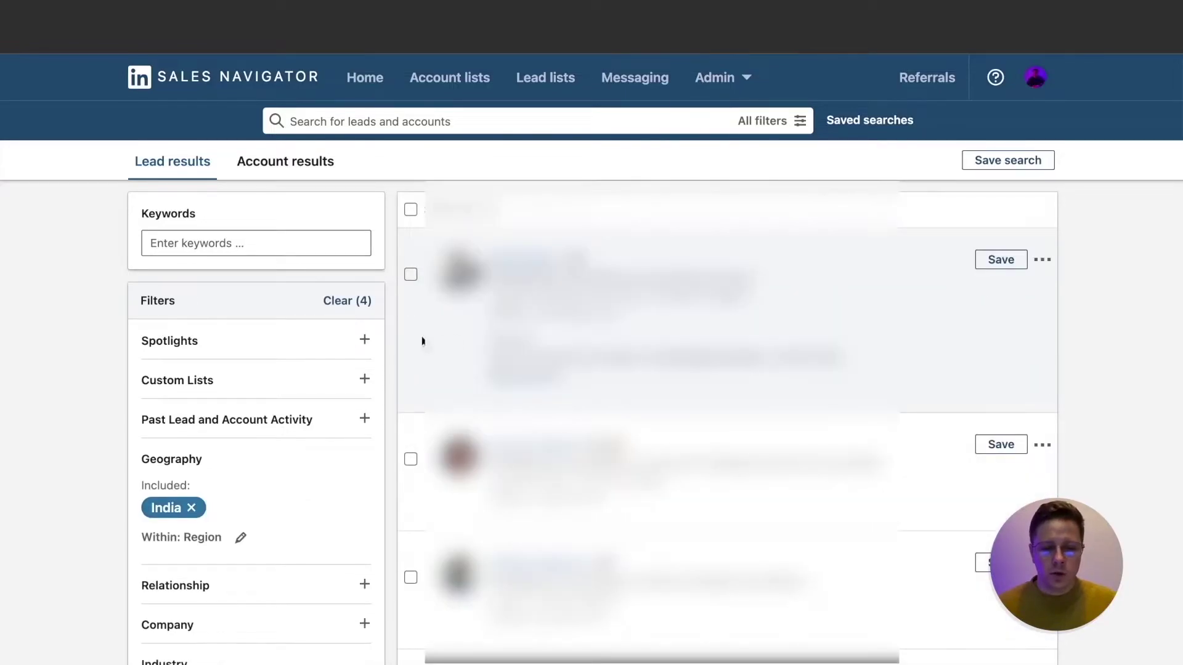
{"action": "scroll", "coordinate": [356, 345], "scroll_direction": "down", "scroll_amount": 1}
{"action": "left_click", "coordinate": [239, 472]}
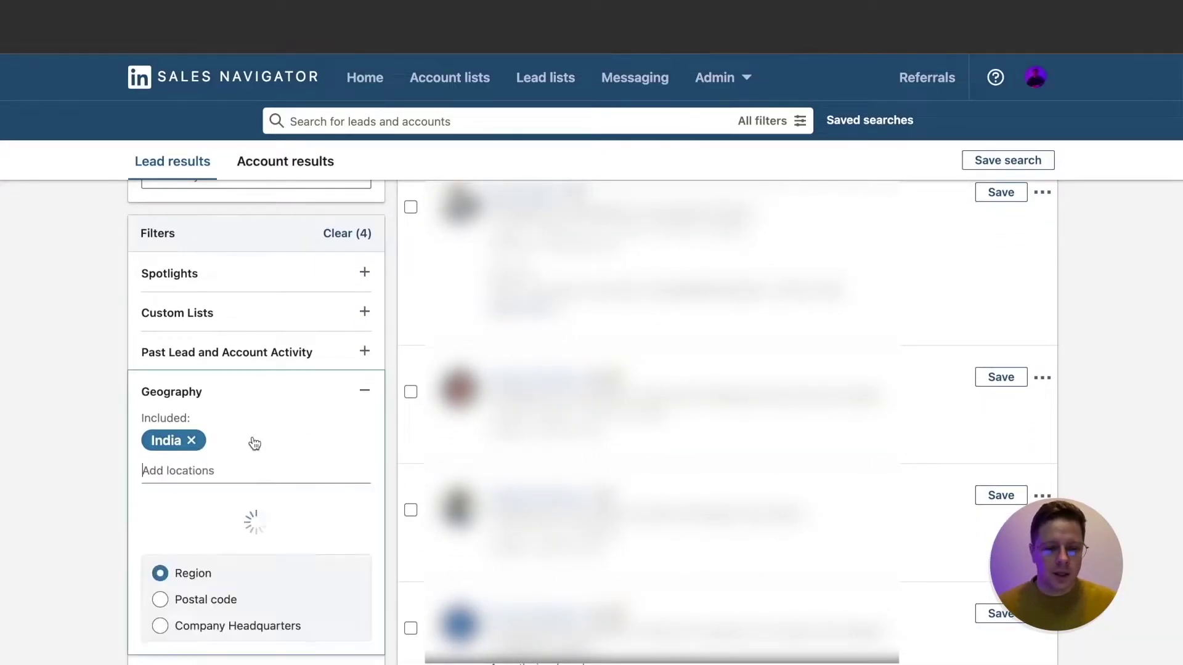
{"action": "scroll", "coordinate": [253, 444], "scroll_direction": "down", "scroll_amount": 2}
{"action": "left_click", "coordinate": [216, 437]}
{"action": "scroll", "coordinate": [216, 438], "scroll_direction": "down", "scroll_amount": 2}
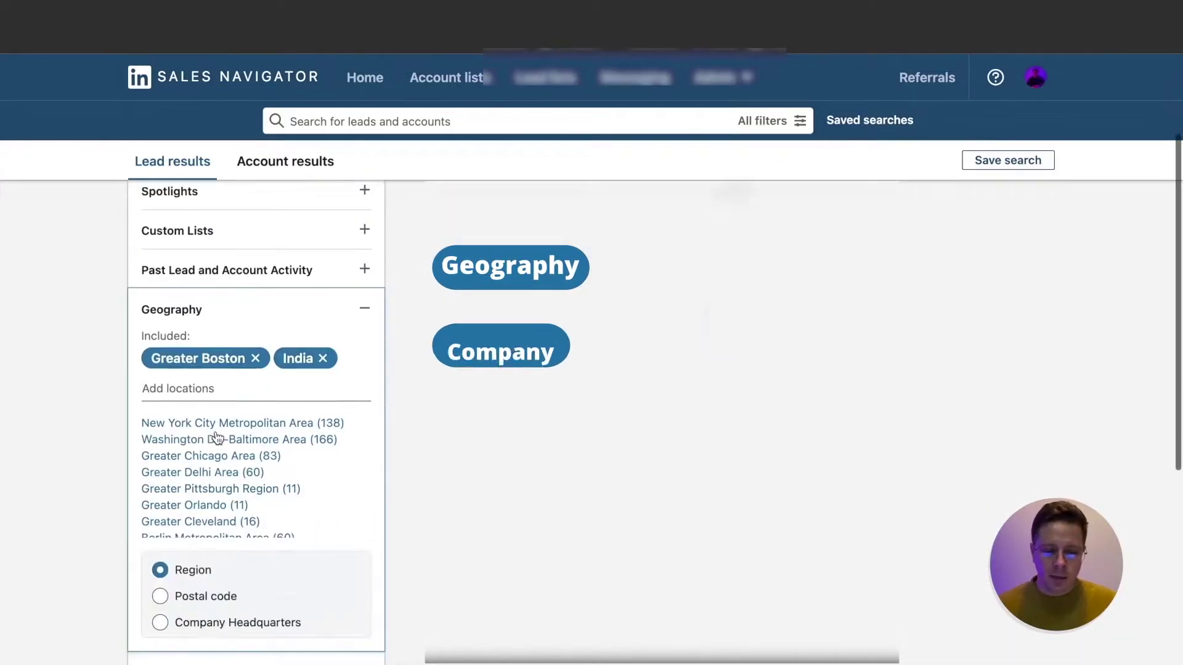
{"action": "scroll", "coordinate": [216, 439], "scroll_direction": "down", "scroll_amount": 4}
{"action": "scroll", "coordinate": [196, 514], "scroll_direction": "up", "scroll_amount": 6}
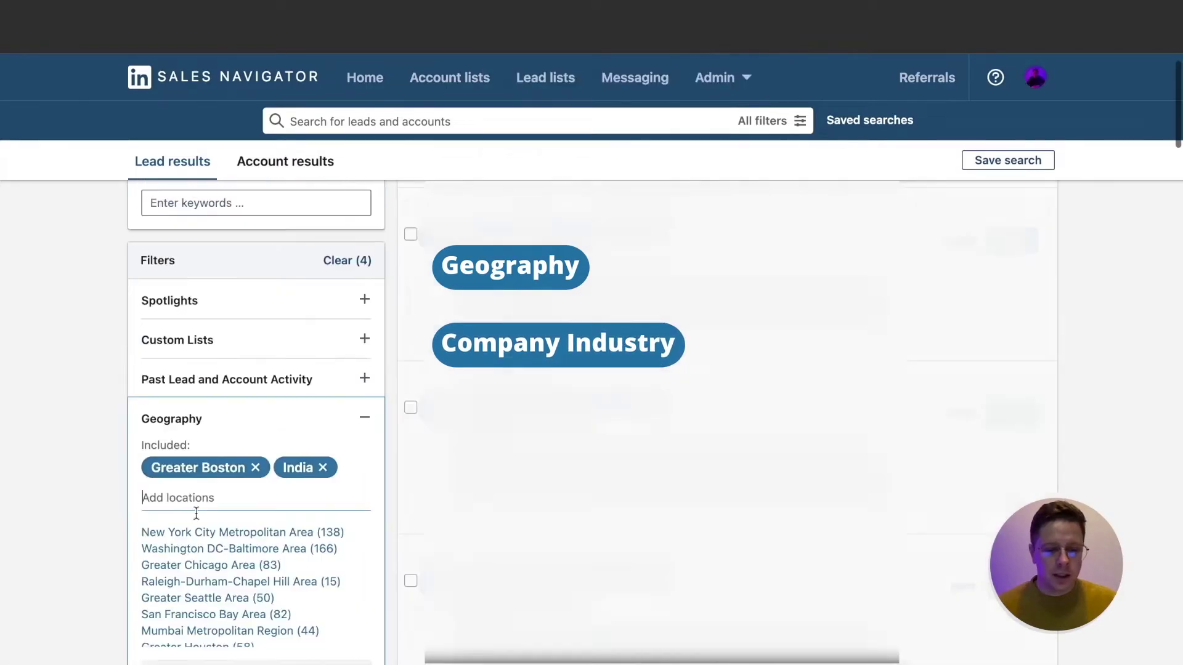
{"action": "left_click", "coordinate": [203, 564]}
{"action": "scroll", "coordinate": [198, 574], "scroll_direction": "down", "scroll_amount": 3}
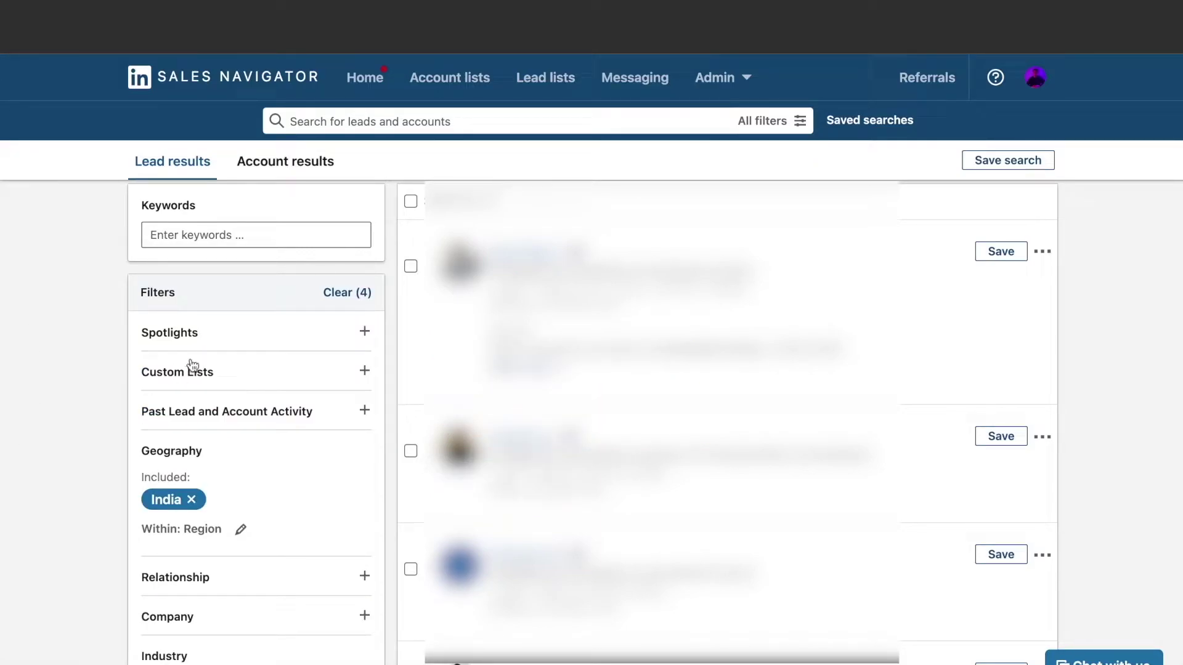
- Keep only leads who changed jobs in the past 90 days, then add another included industry
{"action": "left_click", "coordinate": [225, 340]}
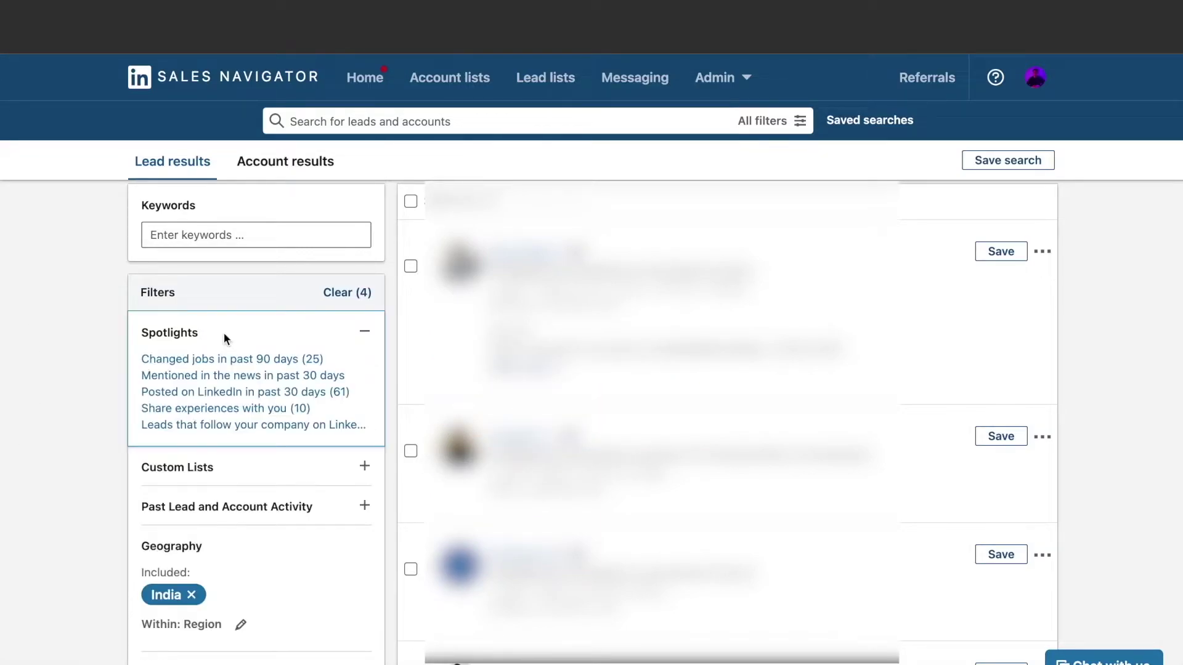
{"action": "left_click", "coordinate": [197, 361]}
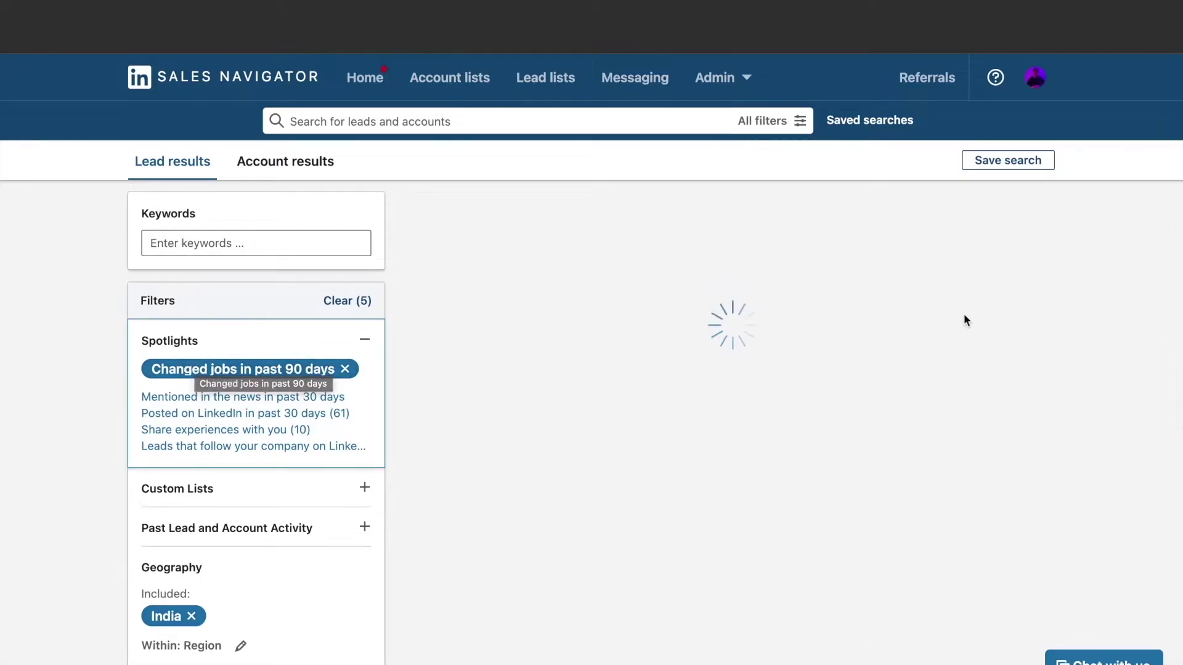
{"action": "left_click", "coordinate": [1115, 305]}
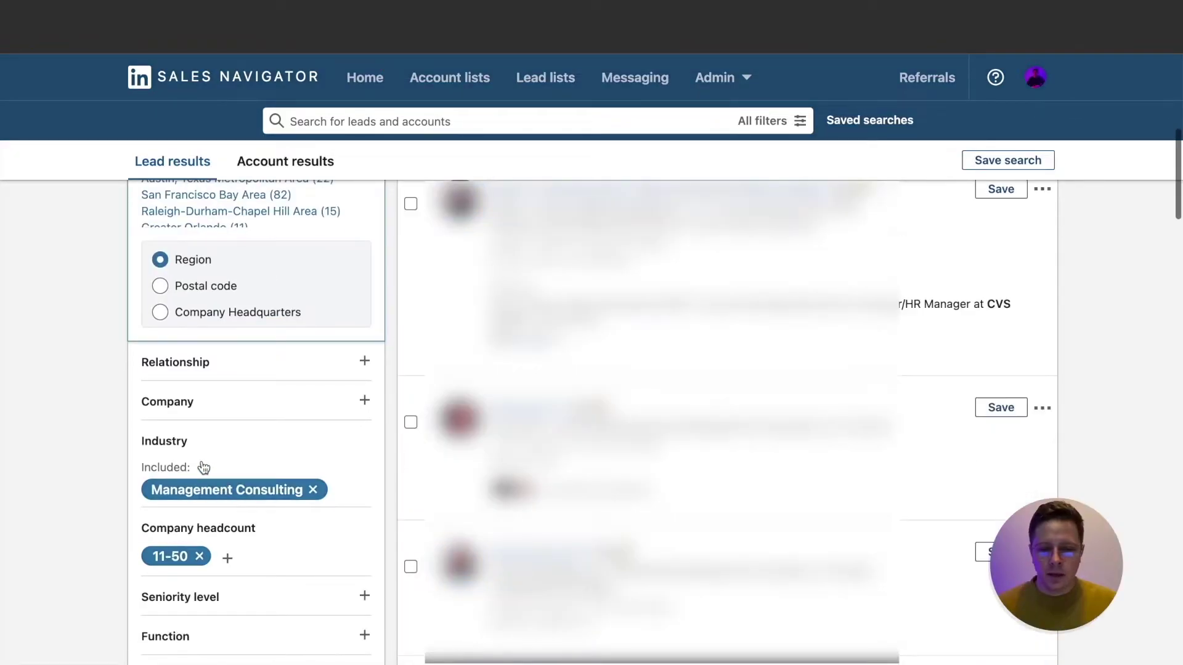
{"action": "left_click", "coordinate": [201, 468]}
{"action": "left_click", "coordinate": [175, 486]}
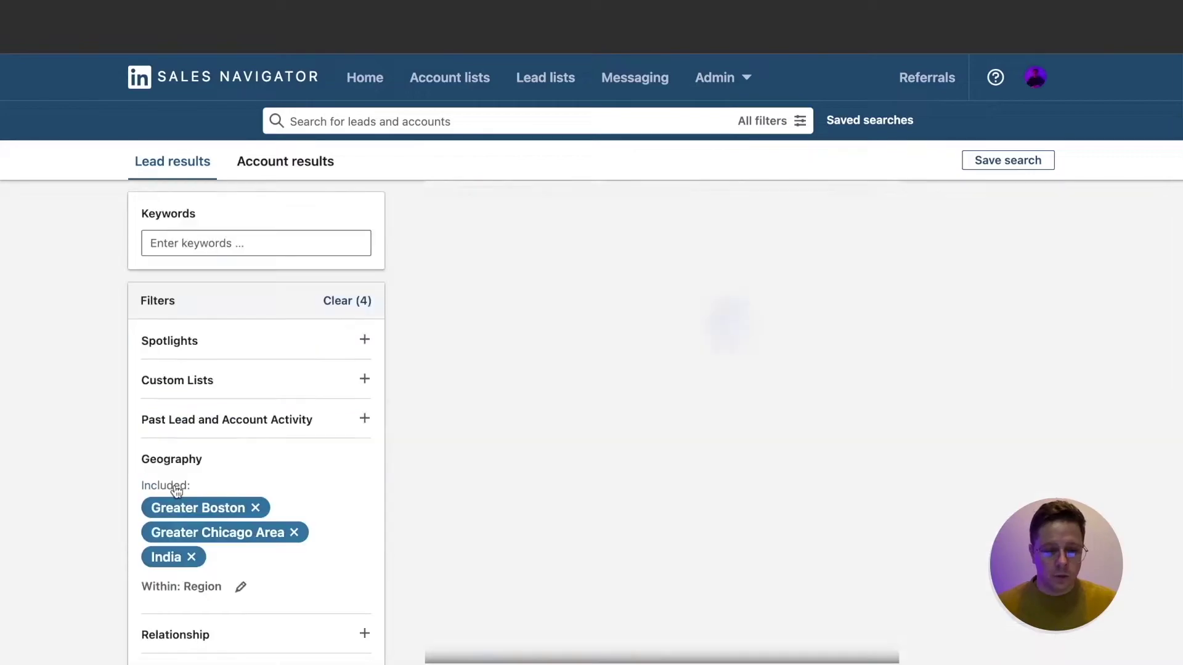
{"action": "scroll", "coordinate": [290, 462], "scroll_direction": "down", "scroll_amount": 3}
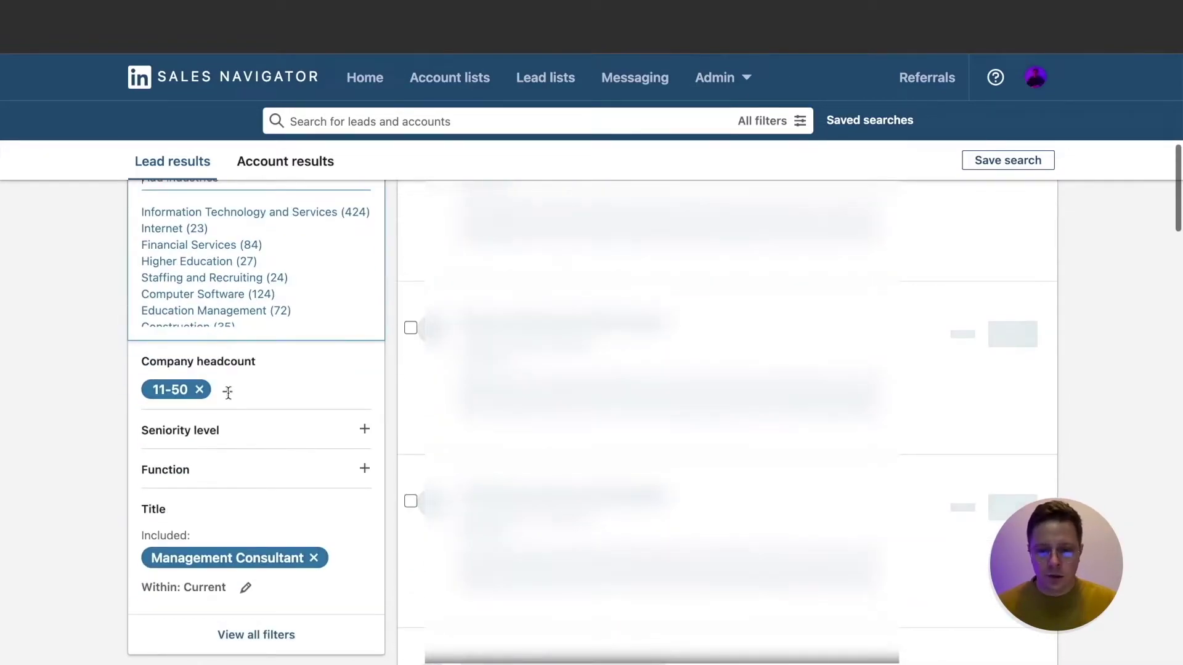
{"action": "scroll", "coordinate": [918, 202], "scroll_direction": "up", "scroll_amount": 5}
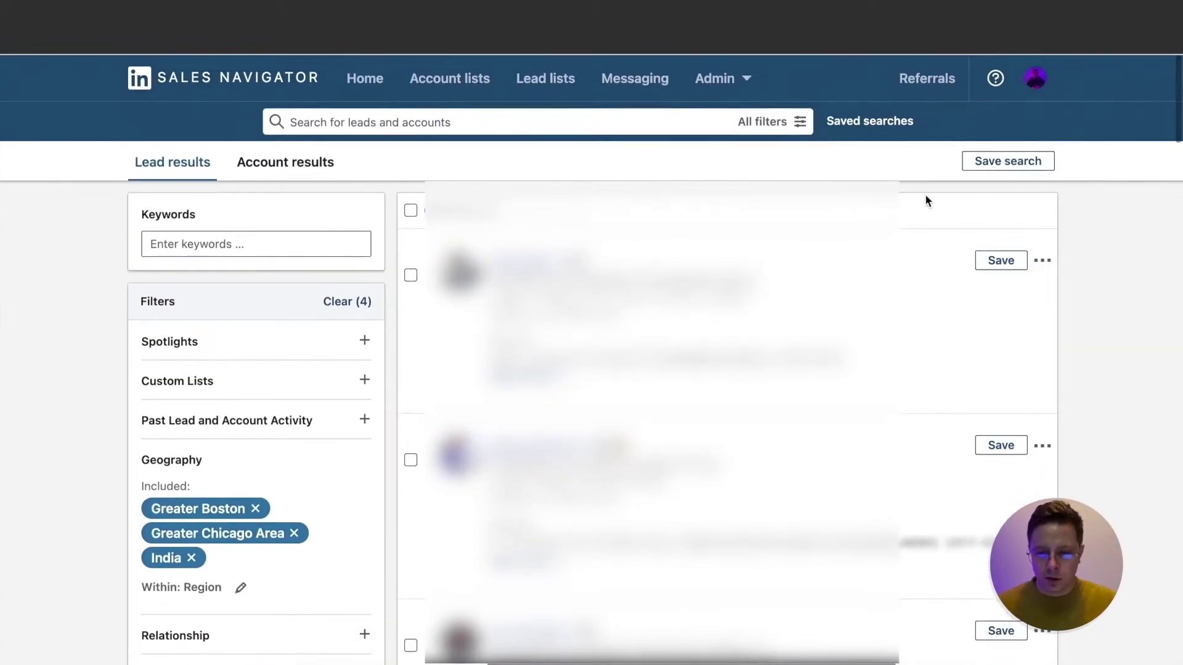
- Save the updated search as 'Test for Alina' and view the saved searches list
{"action": "left_click", "coordinate": [992, 159]}
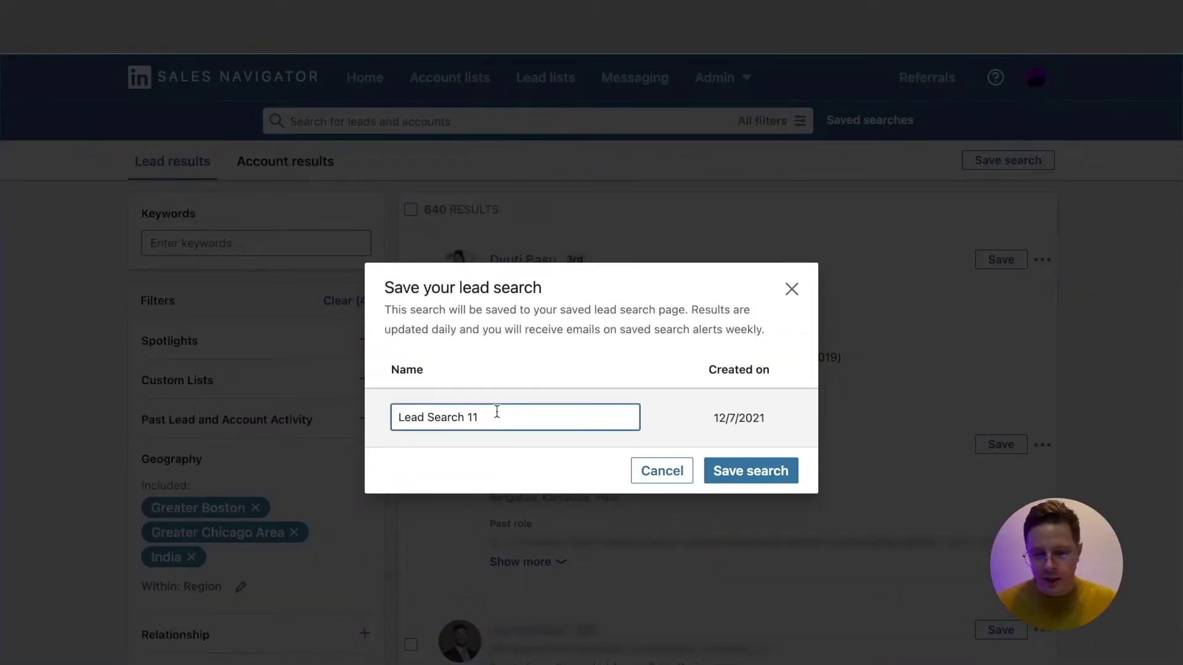
{"action": "key", "text": "BackSpace"}
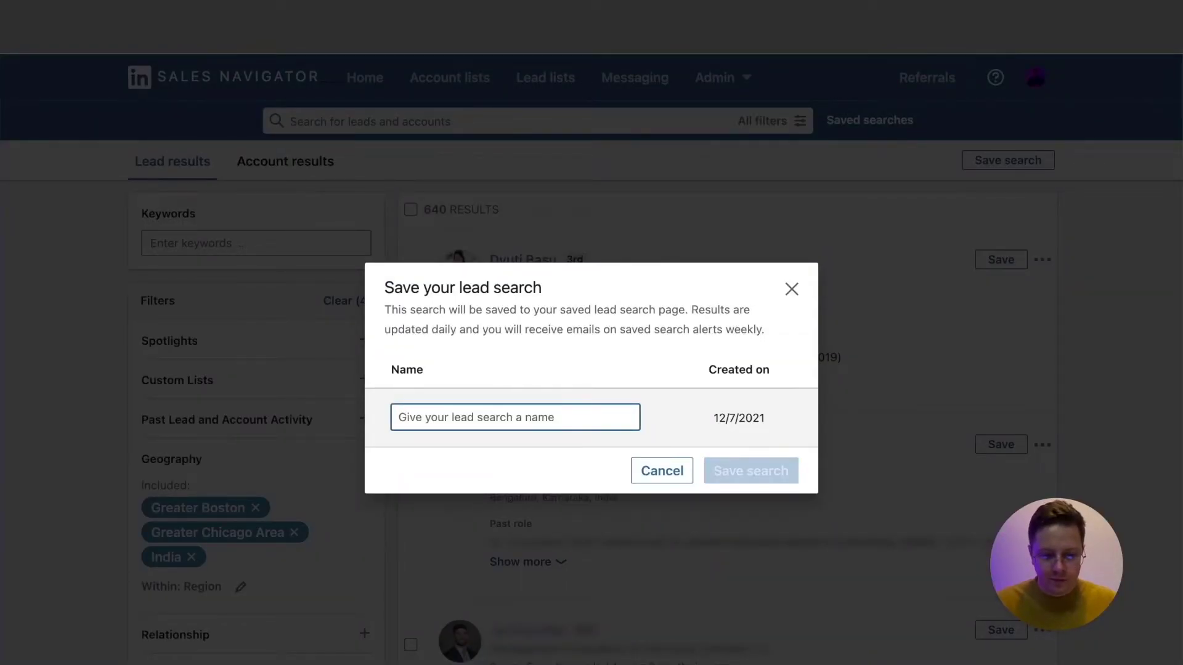
{"action": "type", "text": "Test for Alina"}
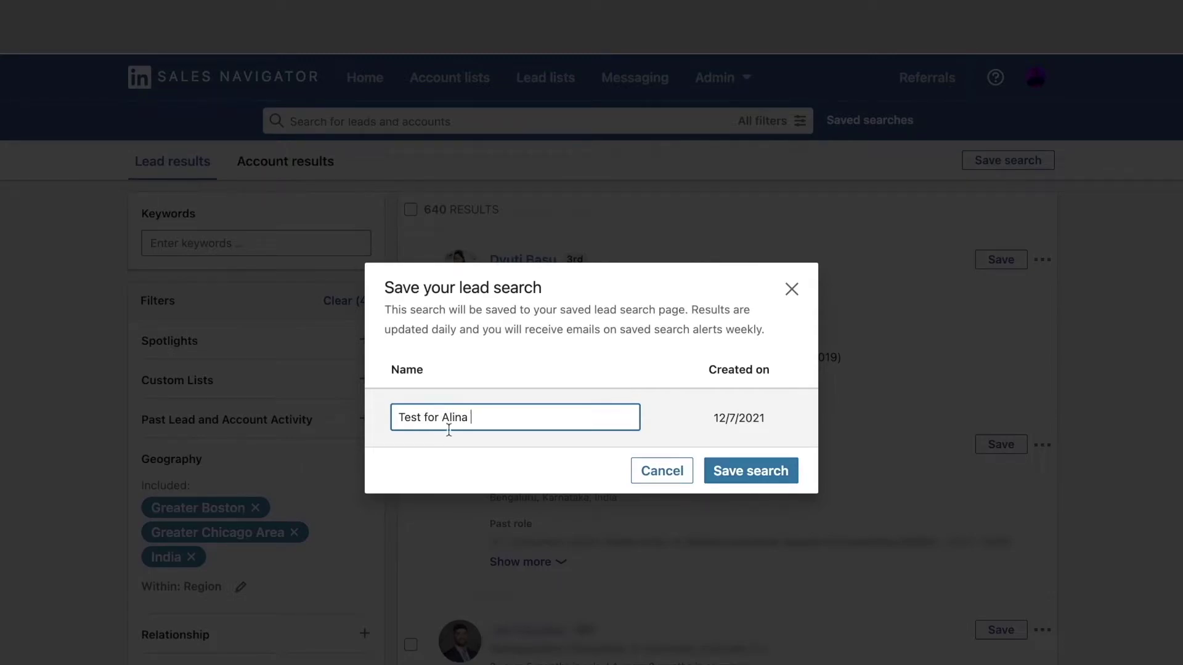
{"action": "left_click", "coordinate": [748, 473]}
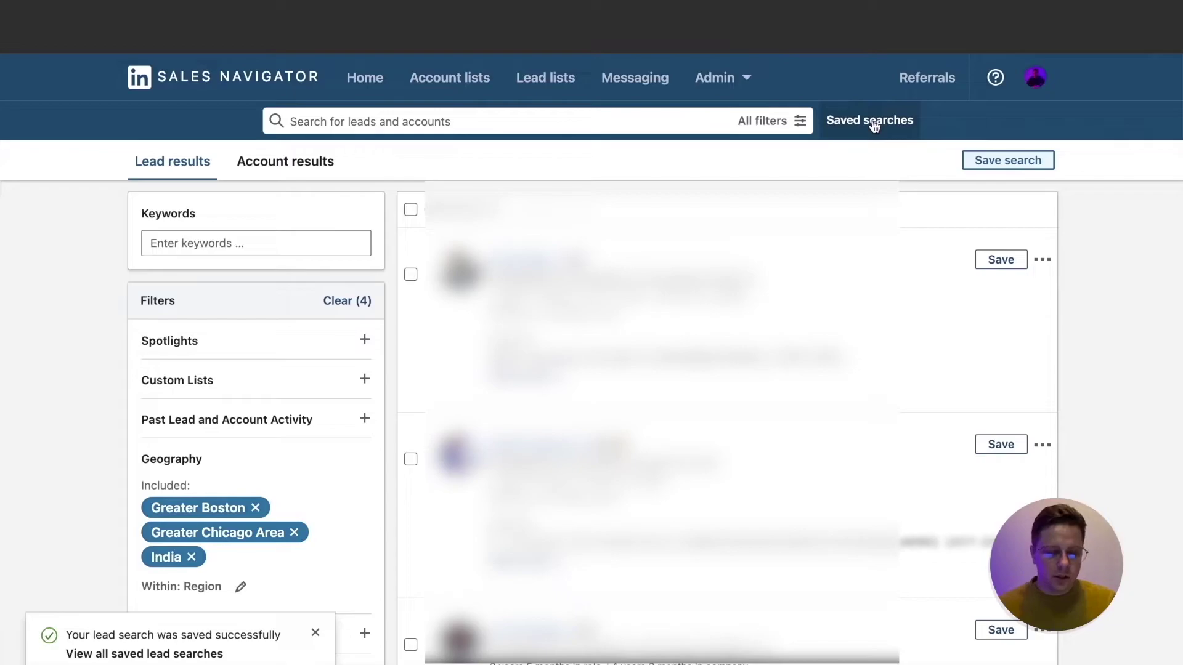
{"action": "left_click", "coordinate": [872, 127]}
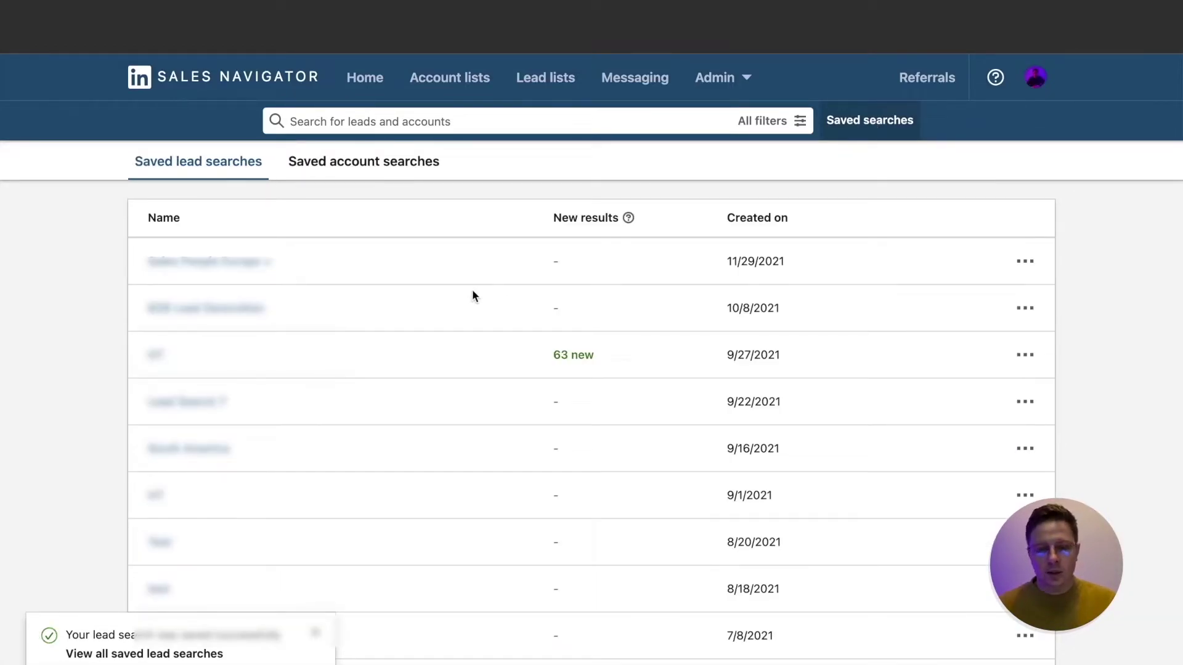
{"action": "scroll", "coordinate": [330, 327], "scroll_direction": "down", "scroll_amount": 1}
{"action": "scroll", "coordinate": [330, 327], "scroll_direction": "down", "scroll_amount": 5}
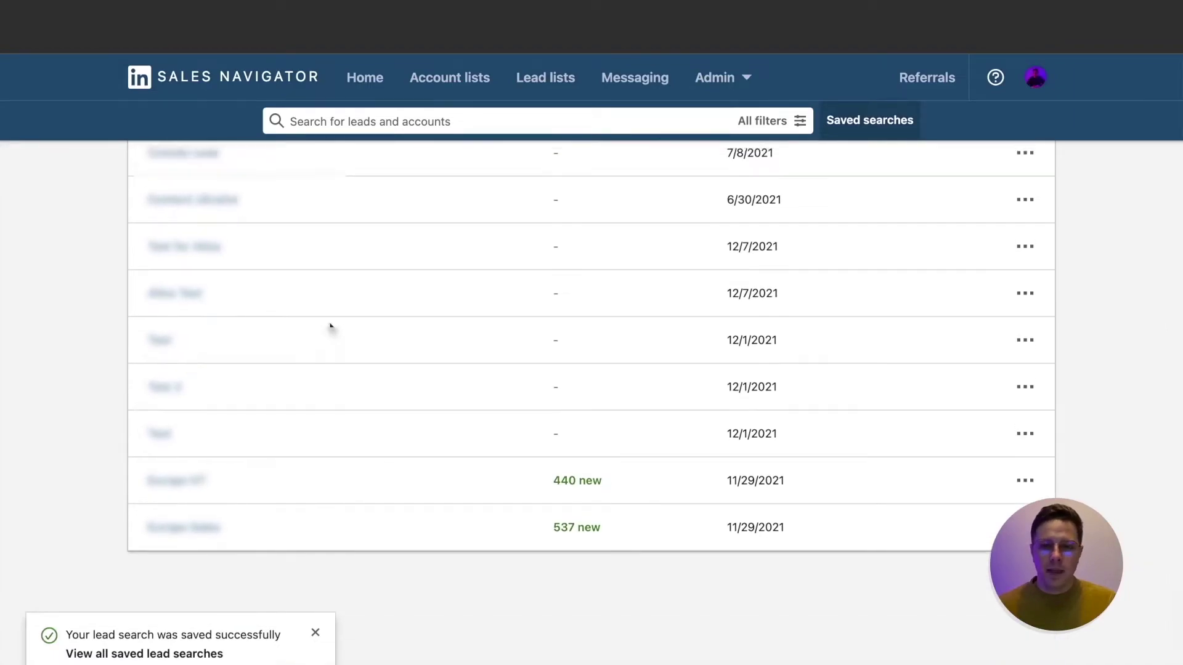
{"action": "scroll", "coordinate": [331, 329], "scroll_direction": "up", "scroll_amount": 2}
{"action": "scroll", "coordinate": [330, 329], "scroll_direction": "up", "scroll_amount": 2}
{"action": "scroll", "coordinate": [329, 330], "scroll_direction": "up", "scroll_amount": 2}
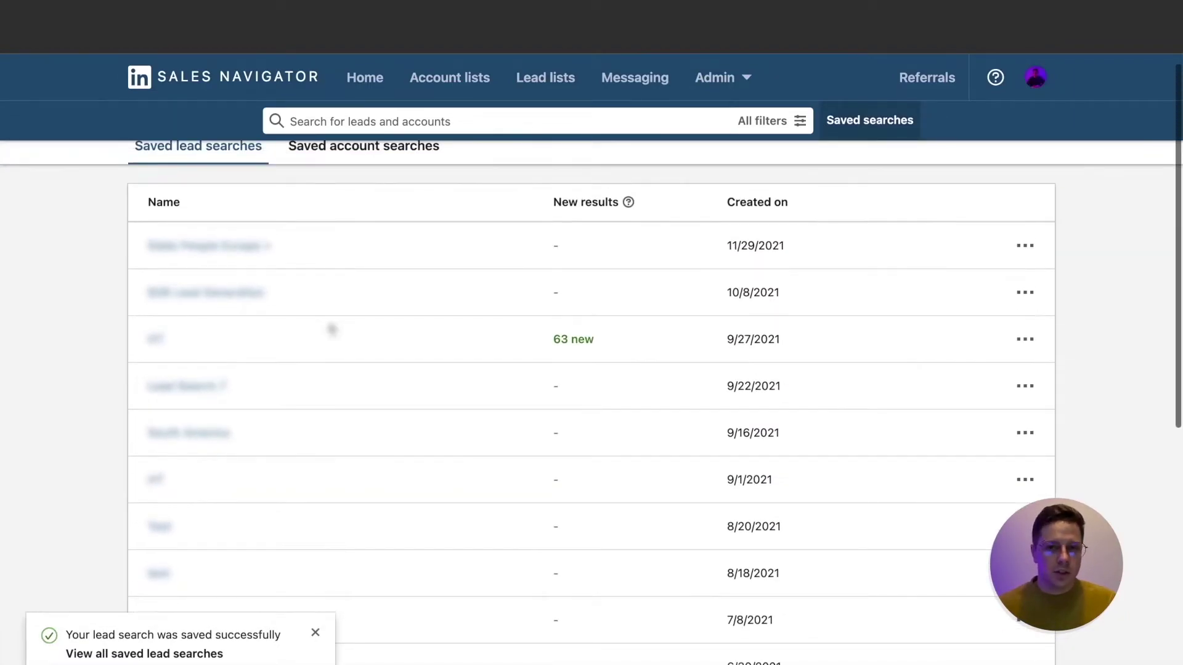
{"action": "scroll", "coordinate": [330, 329], "scroll_direction": "down", "scroll_amount": 4}
{"action": "scroll", "coordinate": [330, 328], "scroll_direction": "down", "scroll_amount": 1}
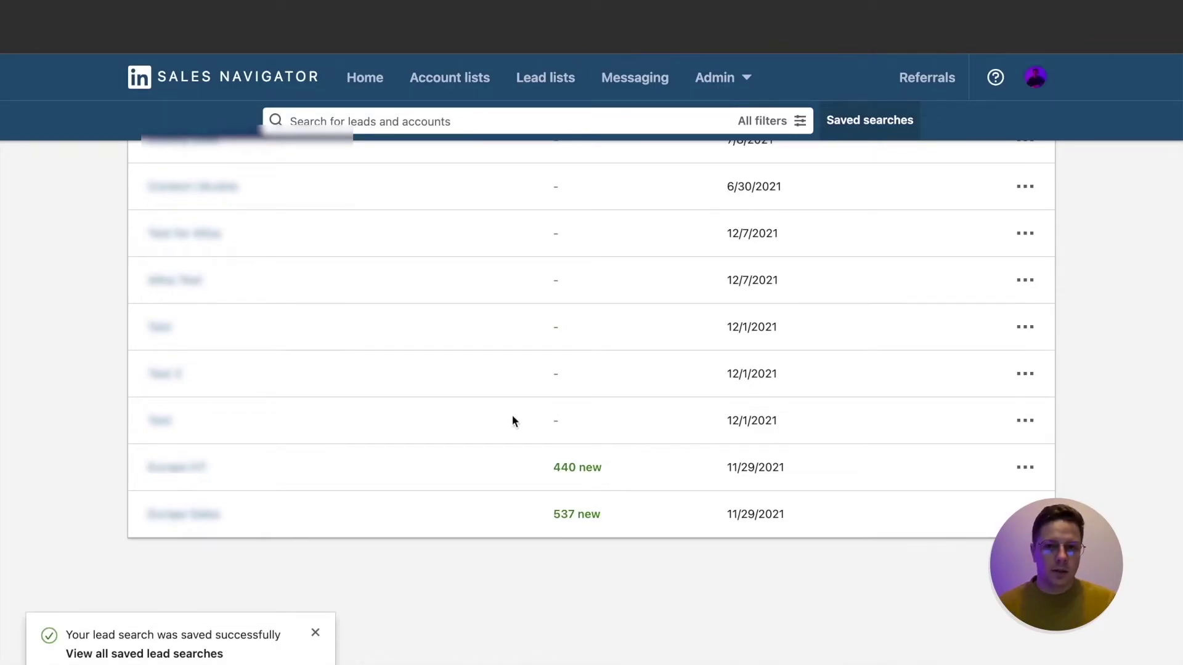
{"action": "scroll", "coordinate": [492, 415], "scroll_direction": "up", "scroll_amount": 5}
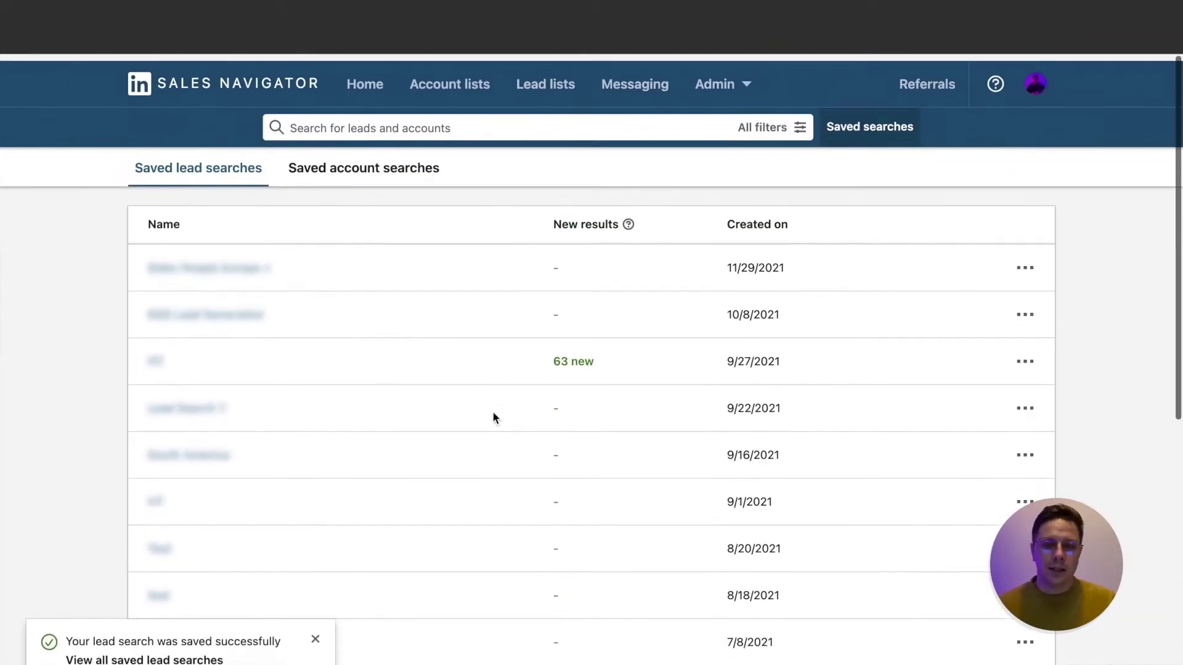
{"action": "scroll", "coordinate": [493, 415], "scroll_direction": "down", "scroll_amount": 5}
{"action": "scroll", "coordinate": [596, 323], "scroll_direction": "up", "scroll_amount": 5}
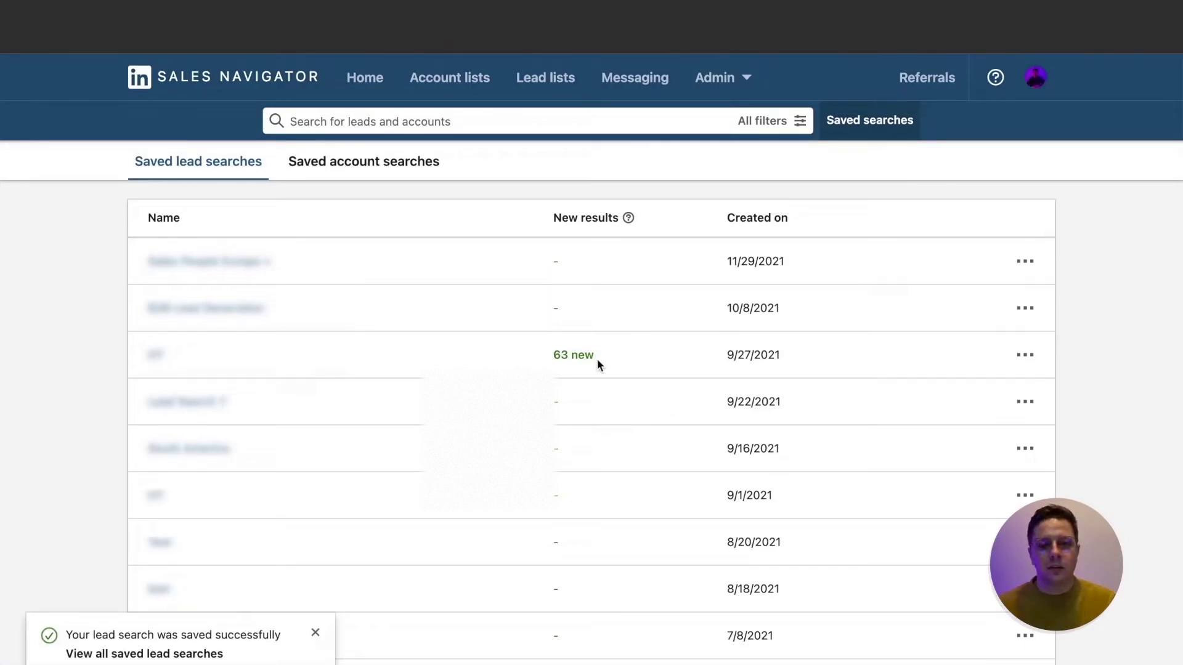
- Open the HT search's 63 new results and dismiss the search-saved toast
{"action": "left_click", "coordinate": [571, 359]}
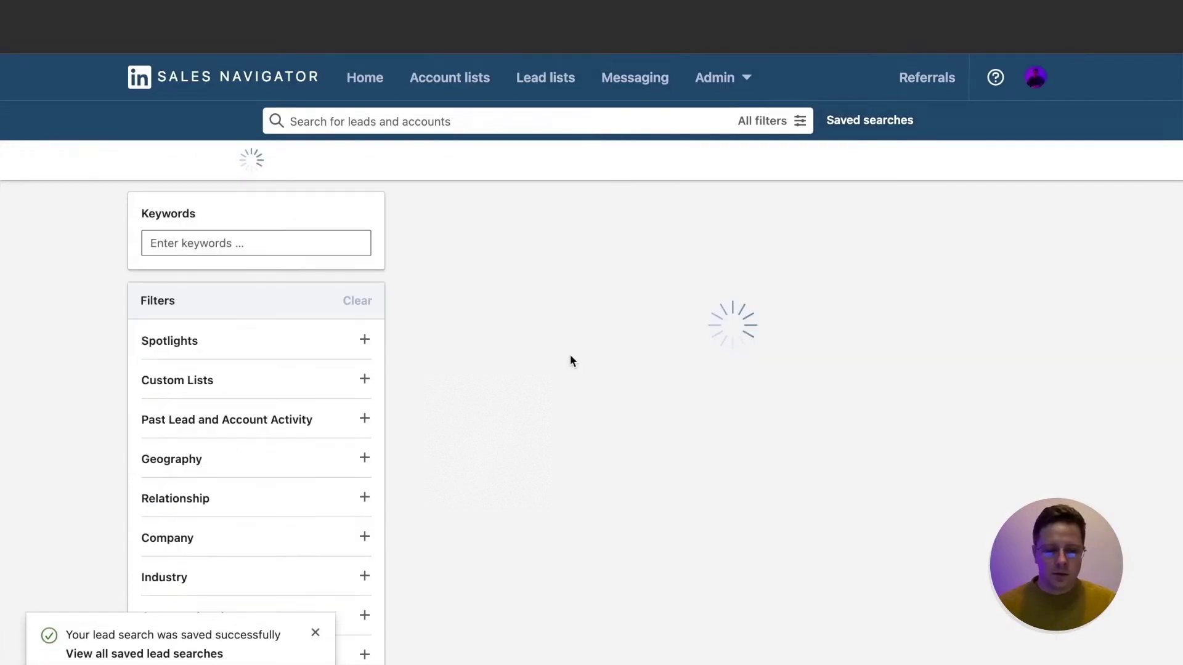
{"action": "left_click", "coordinate": [314, 635]}
{"action": "scroll", "coordinate": [1125, 326], "scroll_direction": "down", "scroll_amount": 1}
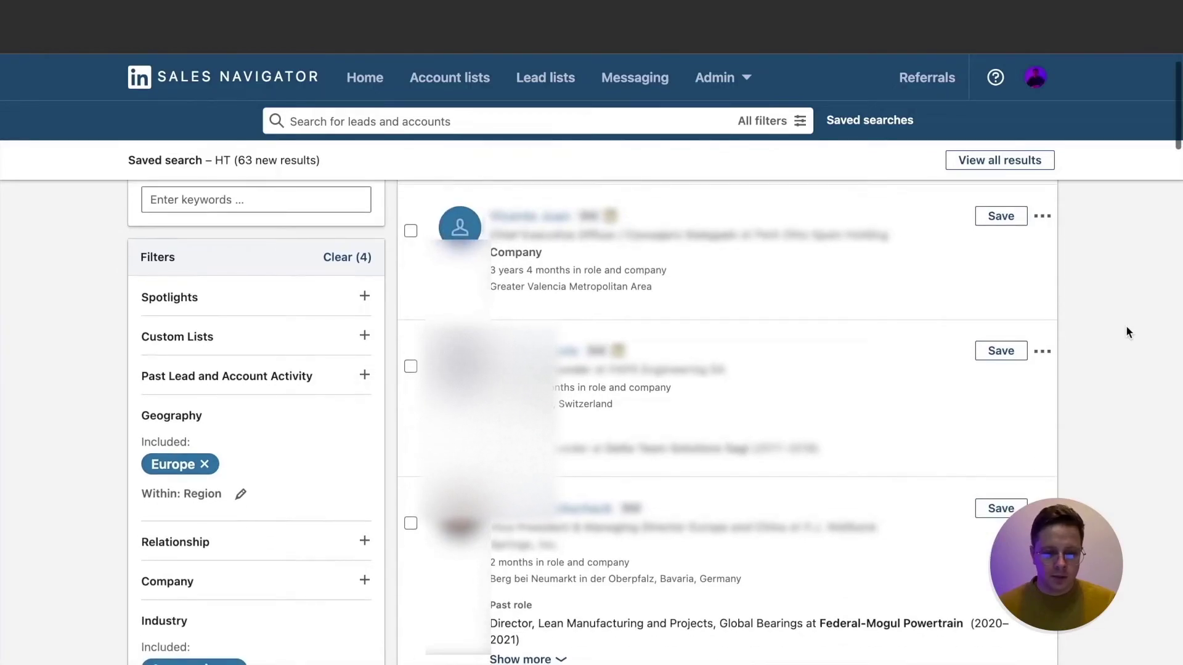
{"action": "scroll", "coordinate": [1126, 326], "scroll_direction": "up", "scroll_amount": 1}
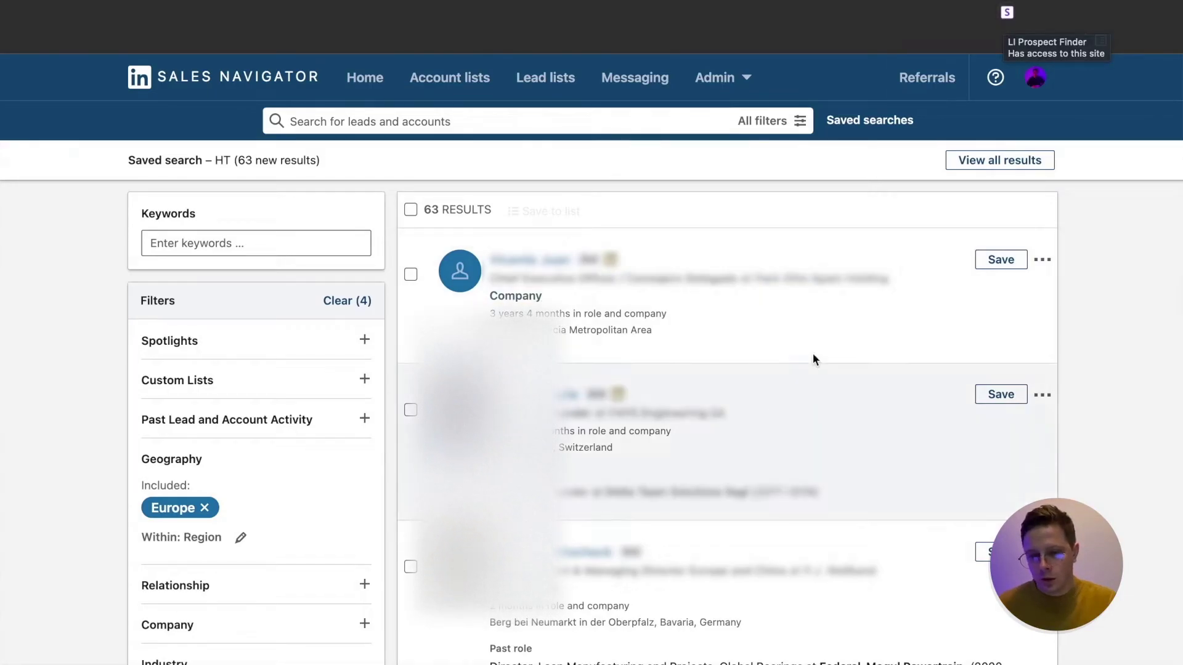
- Send the HT leads to a new Snov.io list 'NEW TEST', extracting through page 5
{"action": "left_click", "coordinate": [1007, 14]}
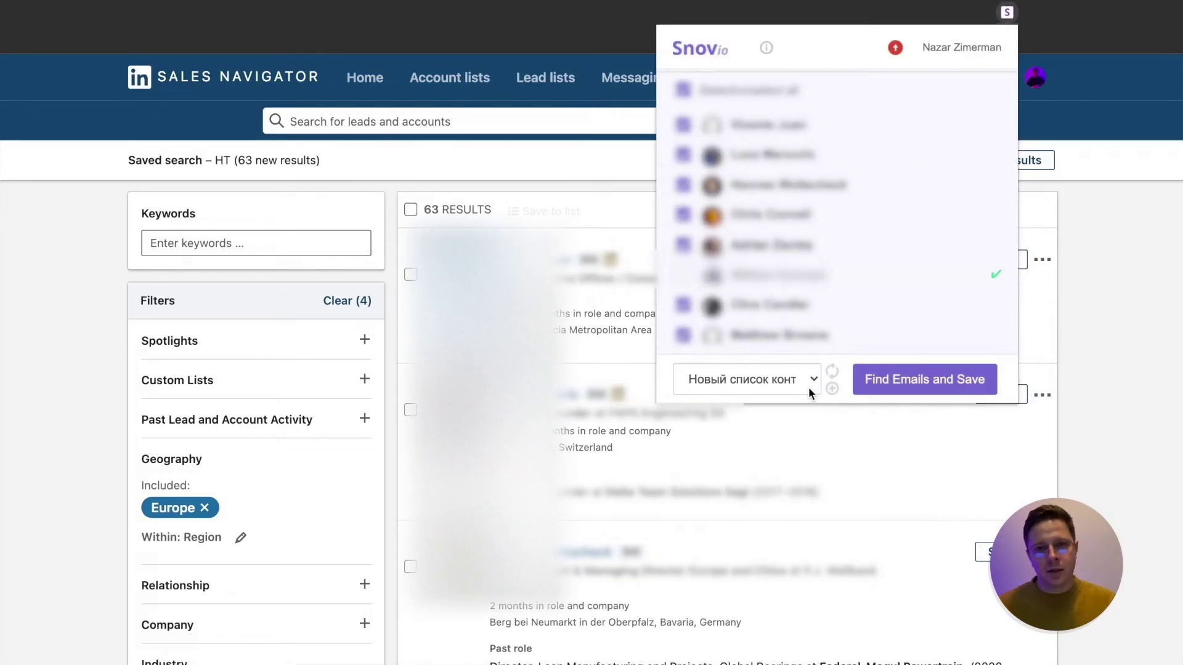
{"action": "left_click", "coordinate": [830, 389]}
{"action": "type", "text": "NEW TEST"}
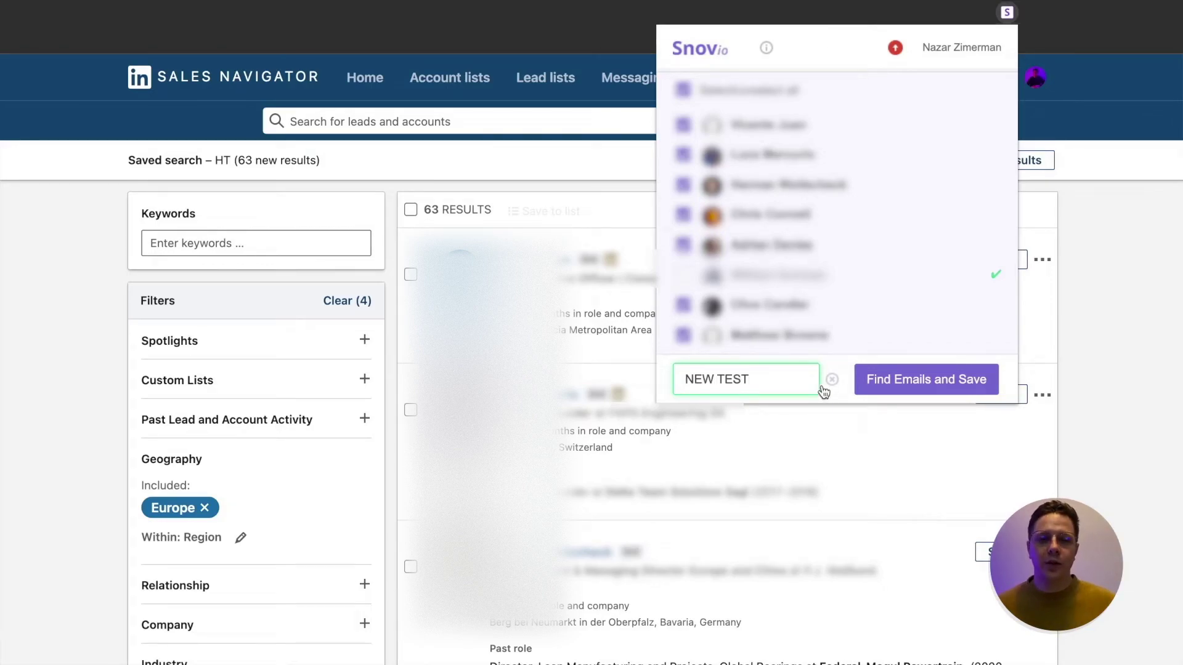
{"action": "left_click", "coordinate": [887, 381]}
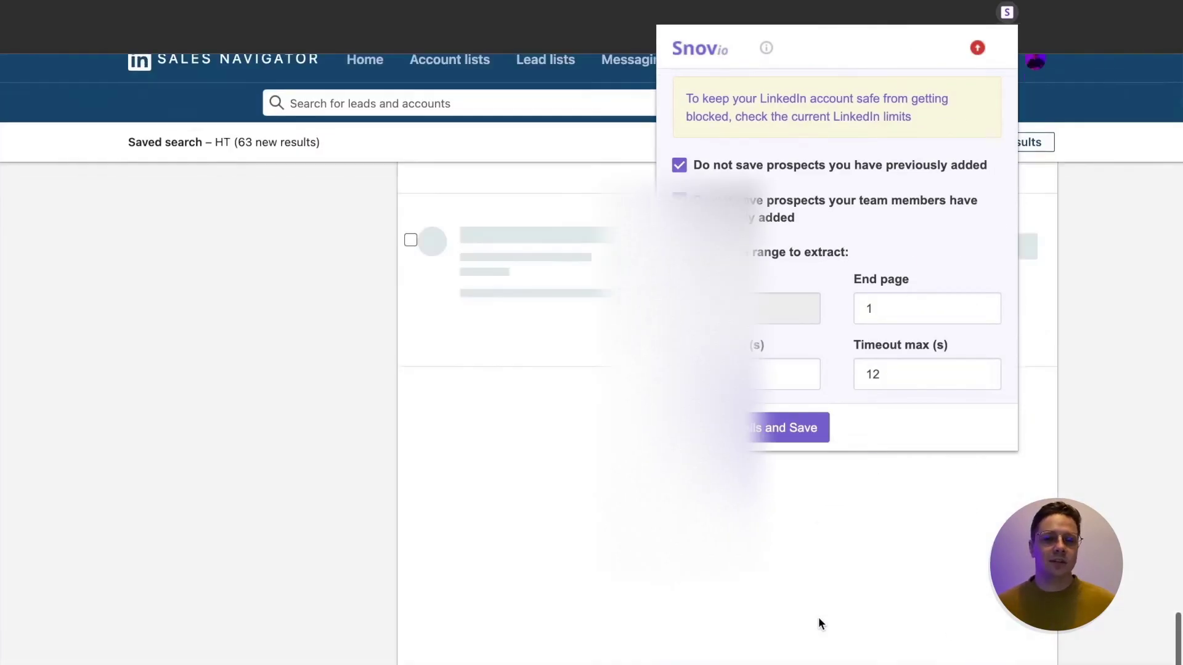
{"action": "left_click", "coordinate": [896, 312]}
{"action": "key", "text": "BackSpace"}
{"action": "type", "text": "5"}
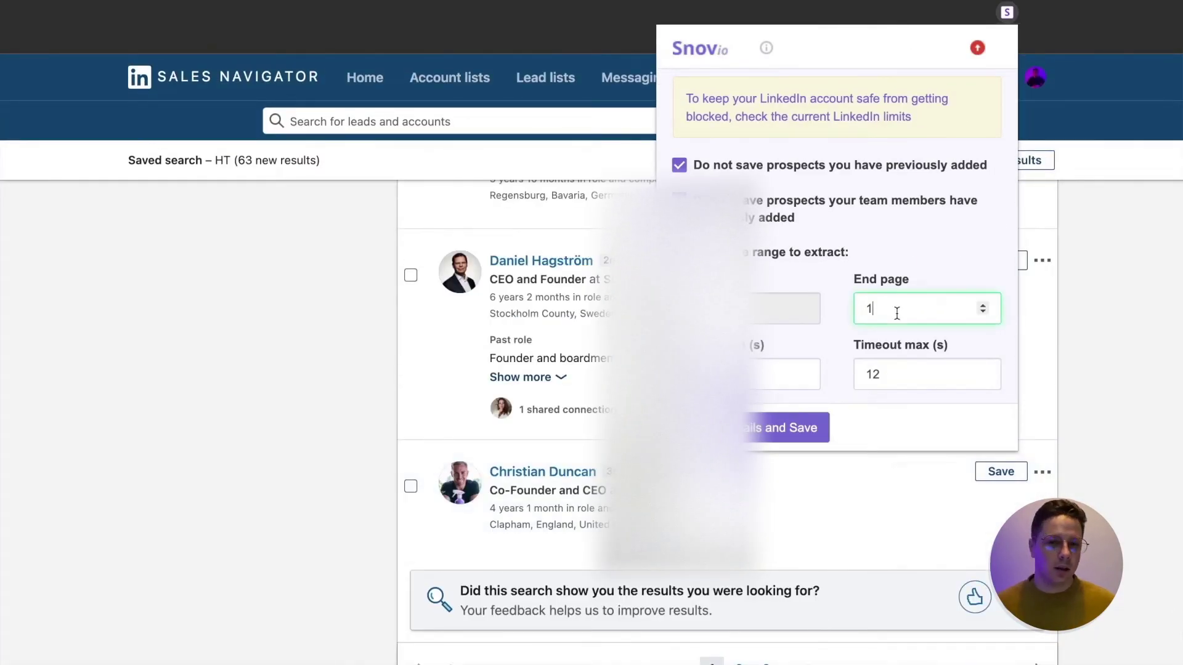
{"action": "left_click", "coordinate": [777, 430]}
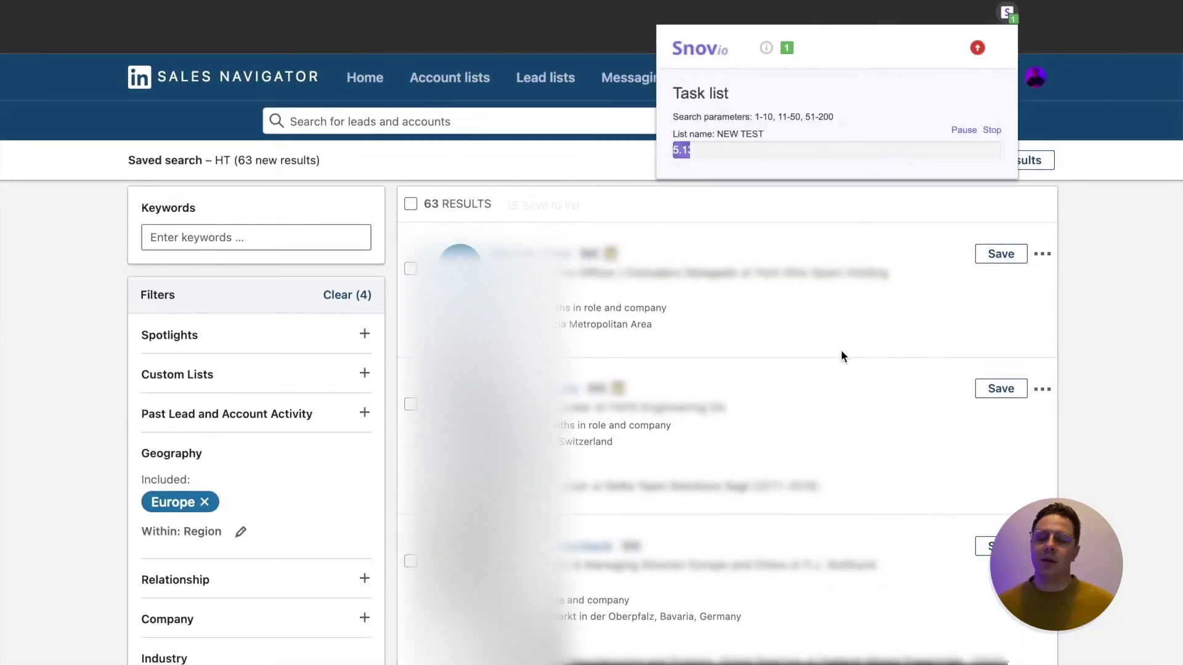